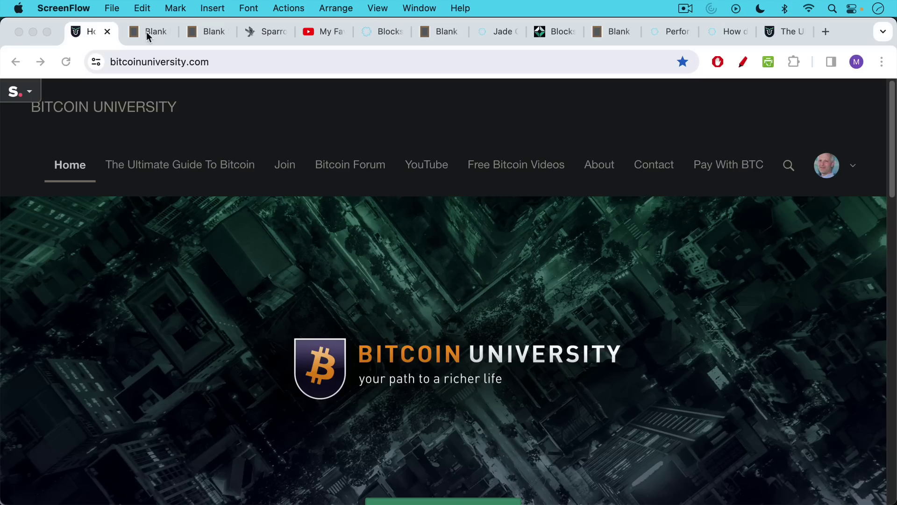
Step: Read the Blank Slate notes listing the Ledger-to-Jade steps, then bring up the Sparrow Wallet website
click(147, 33)
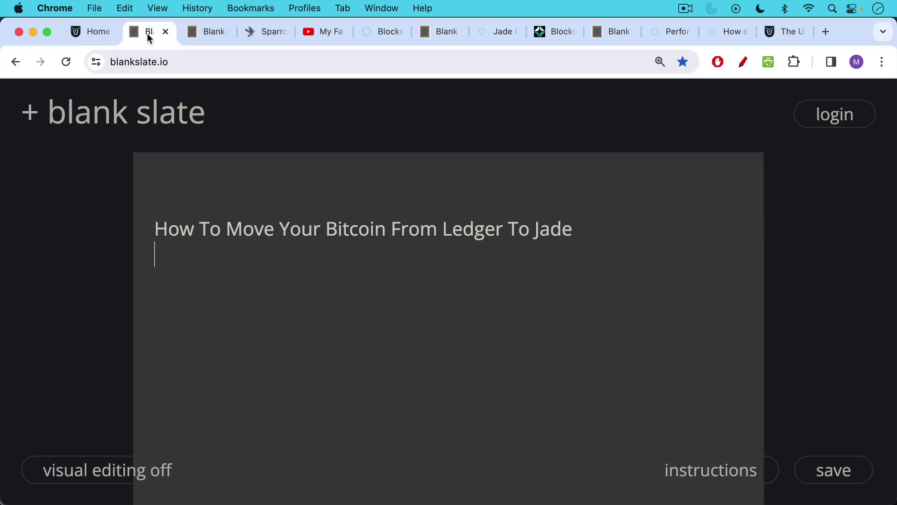
click(191, 33)
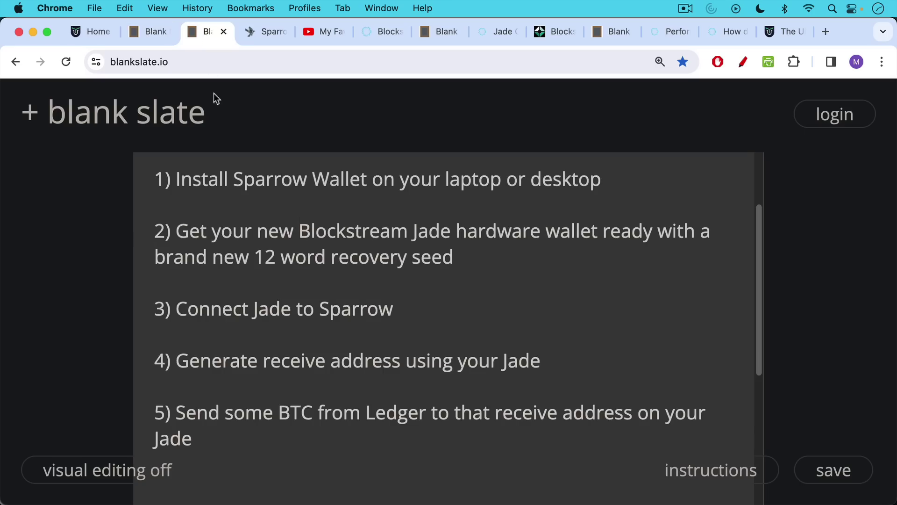
scroll(261, 252, up, 3)
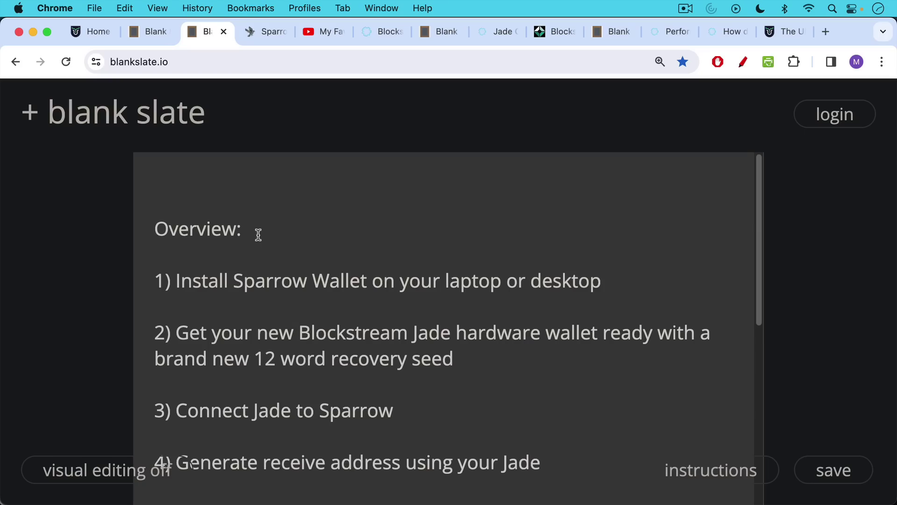
scroll(257, 236, down, 3)
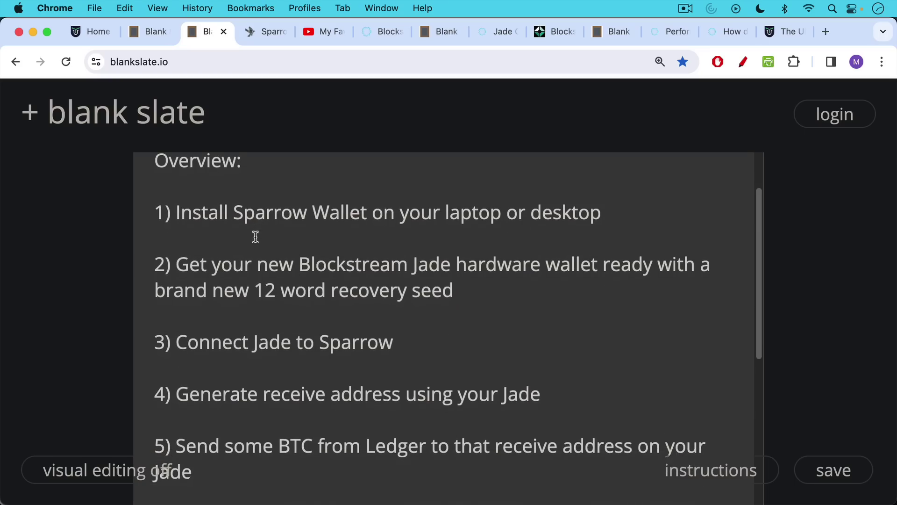
scroll(255, 237, down, 1)
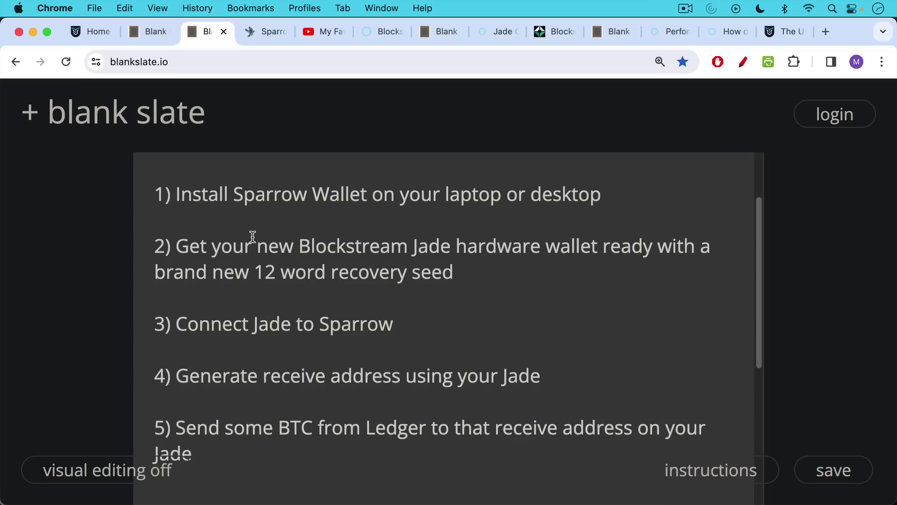
click(265, 34)
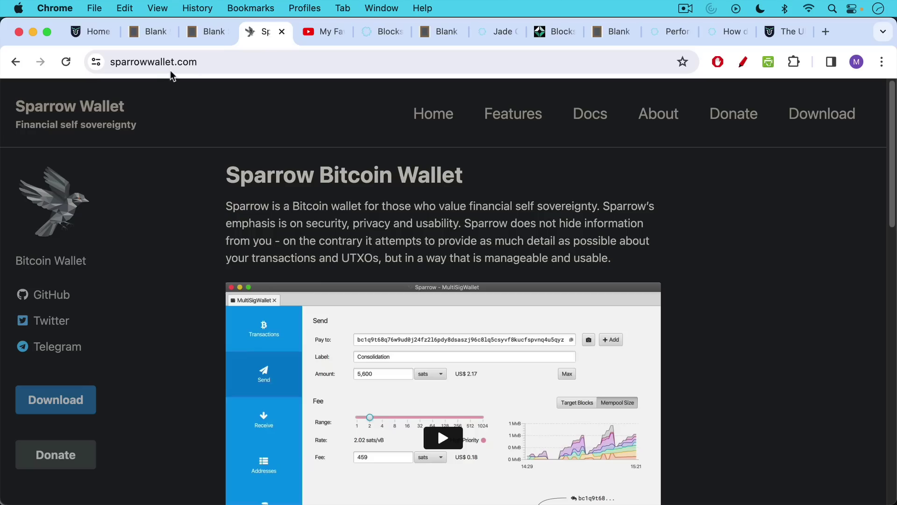
Step: Compare the Sparrow video and Blockstream Jade store page with the hardware-wallet buying notes, ending on the notes
click(312, 34)
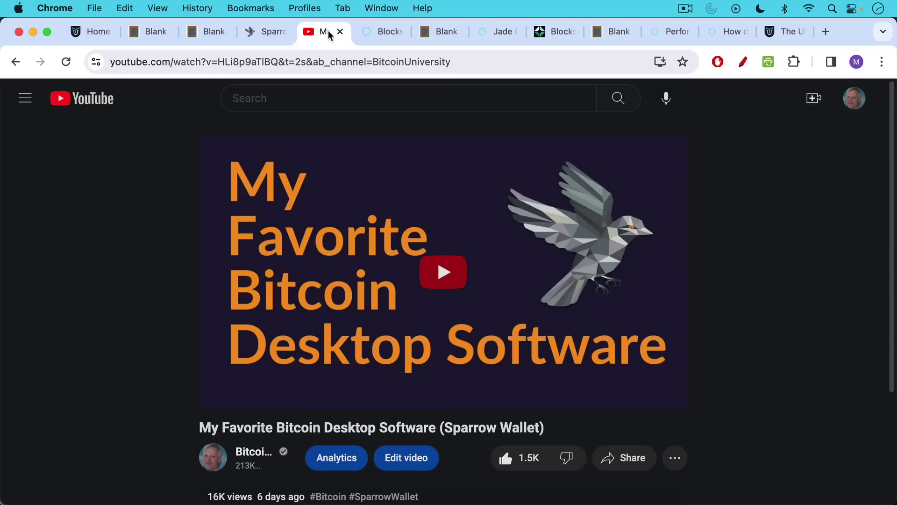
click(365, 33)
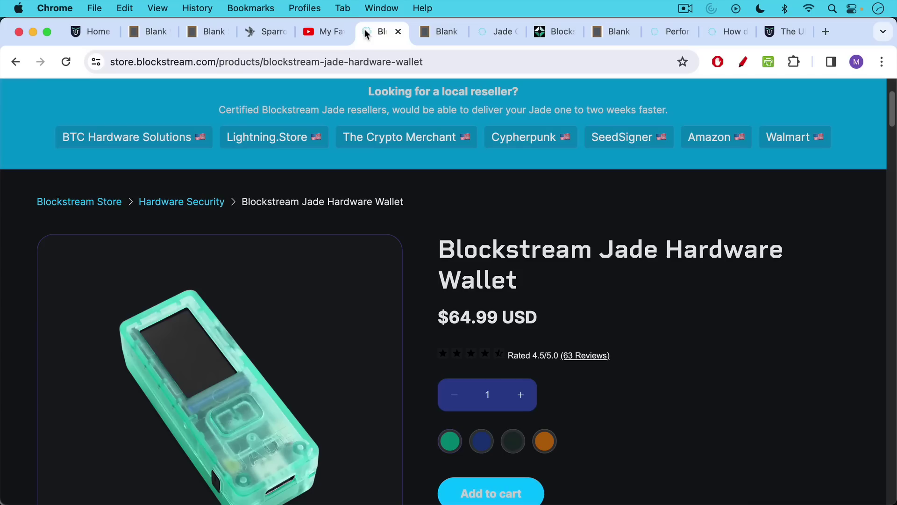
click(424, 32)
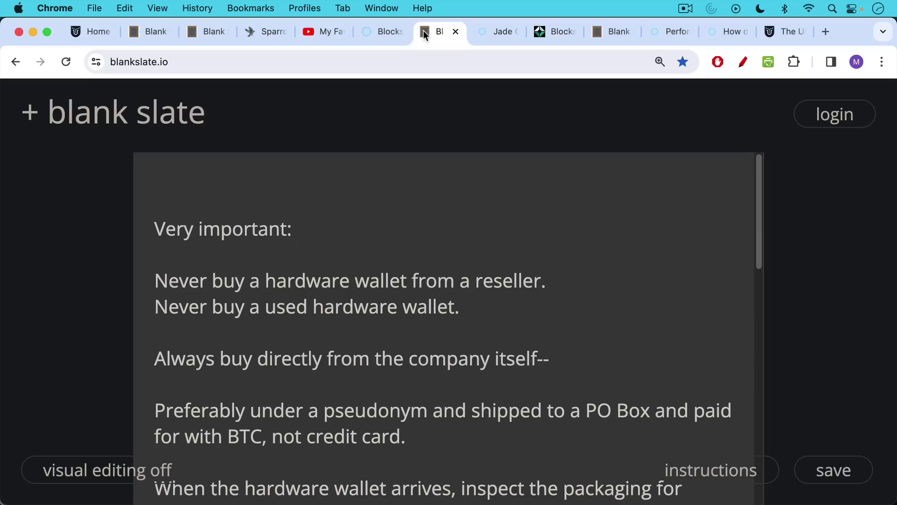
click(386, 34)
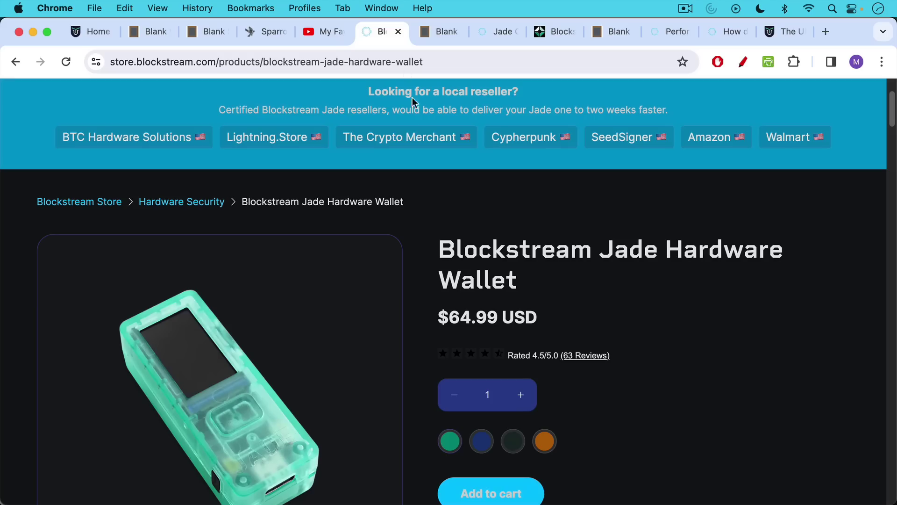
click(429, 34)
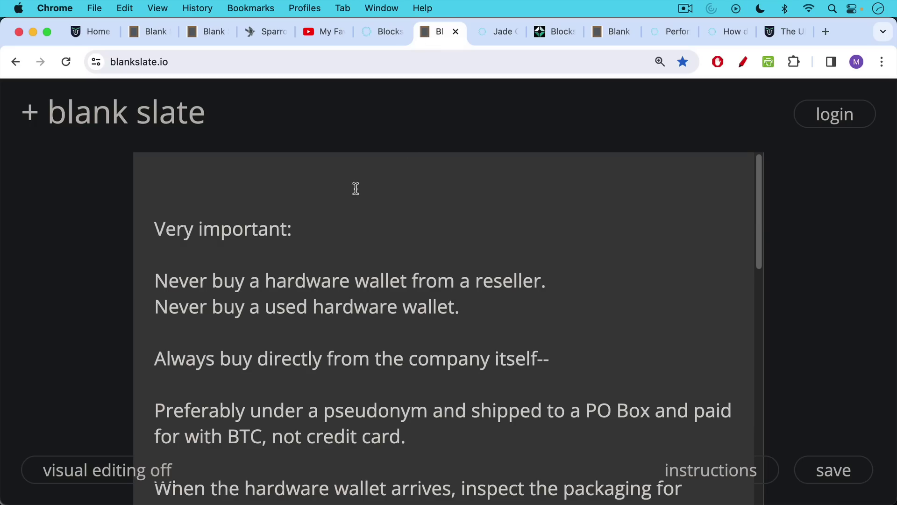
scroll(355, 188, down, 2)
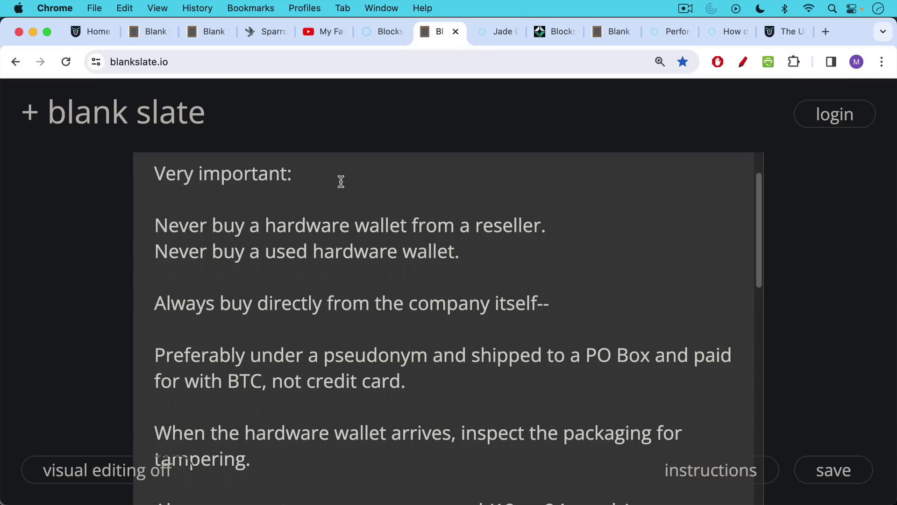
scroll(328, 181, down, 1)
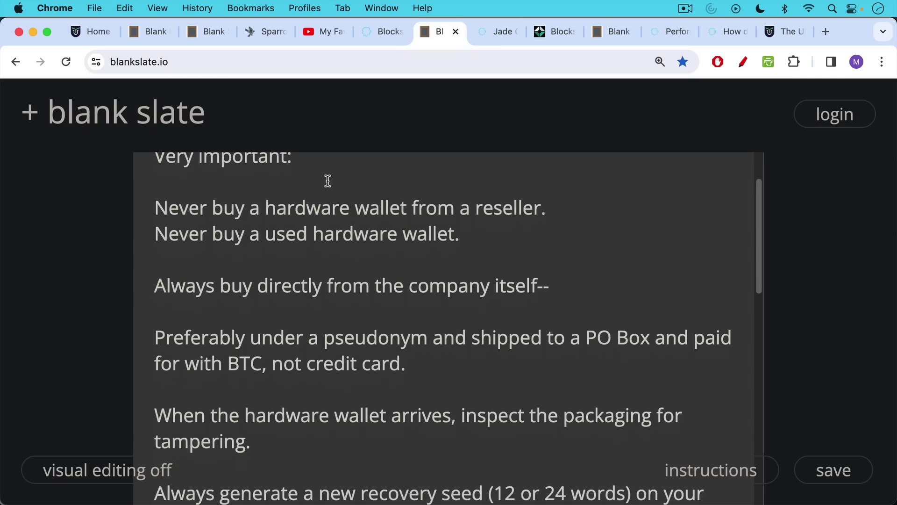
scroll(328, 181, down, 2)
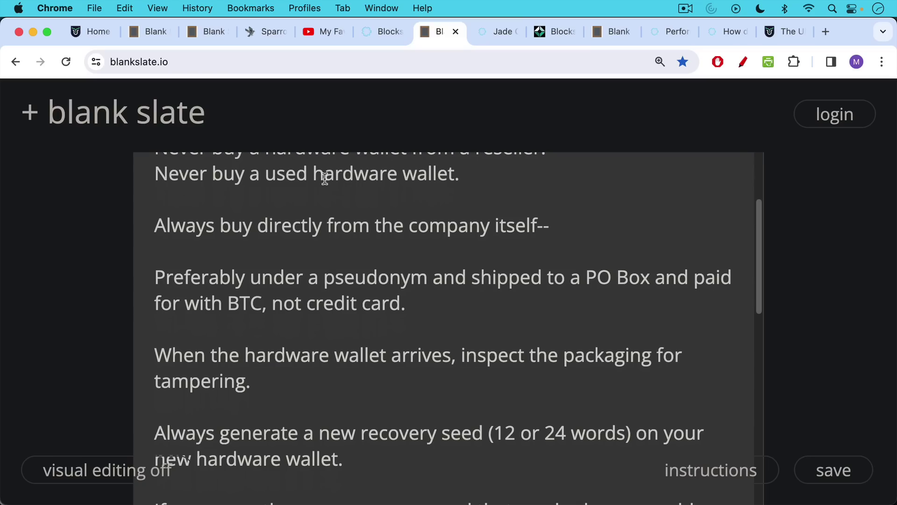
scroll(322, 179, down, 1)
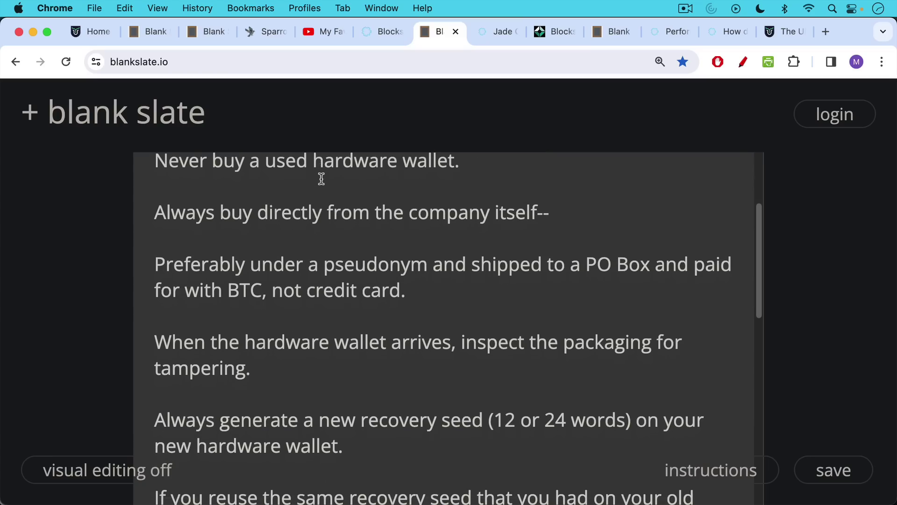
scroll(322, 179, down, 2)
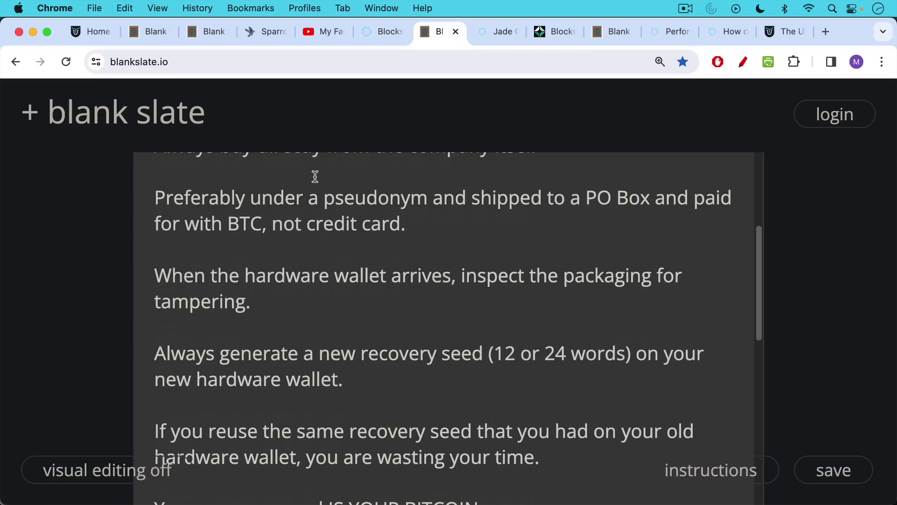
scroll(312, 179, down, 2)
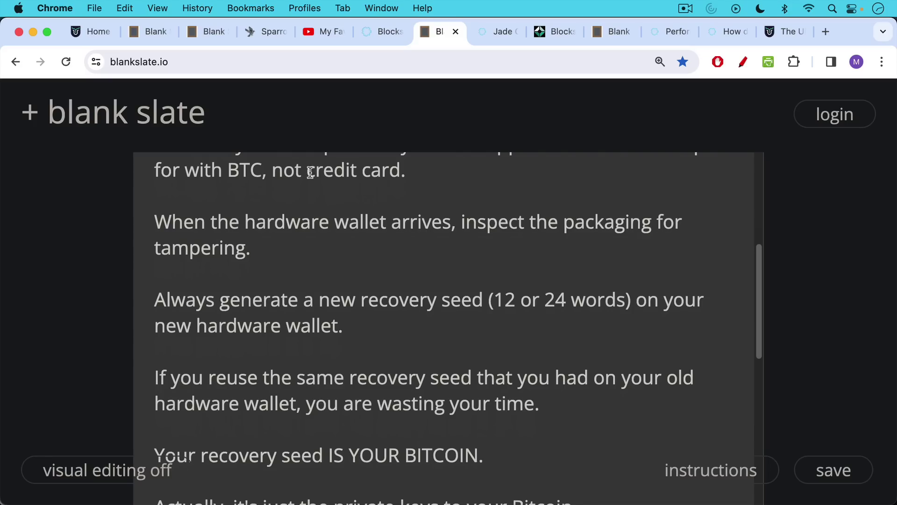
scroll(310, 173, down, 1)
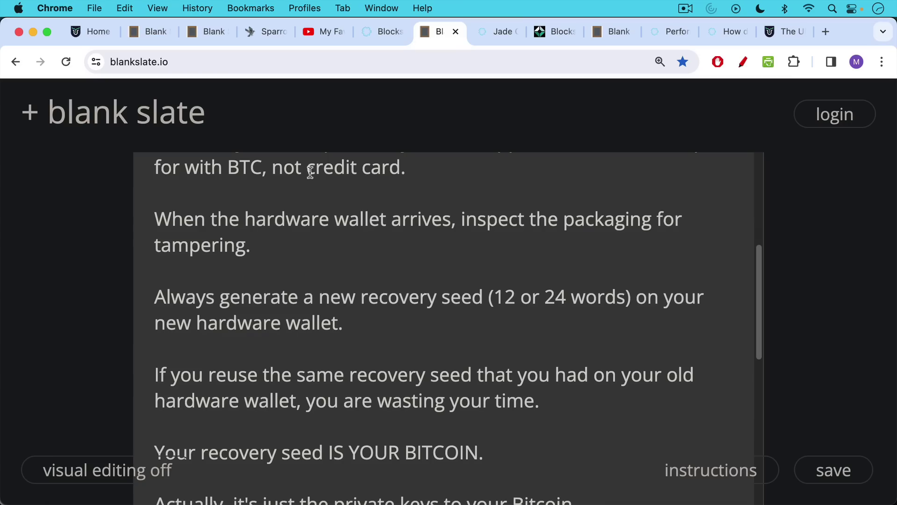
scroll(311, 173, down, 1)
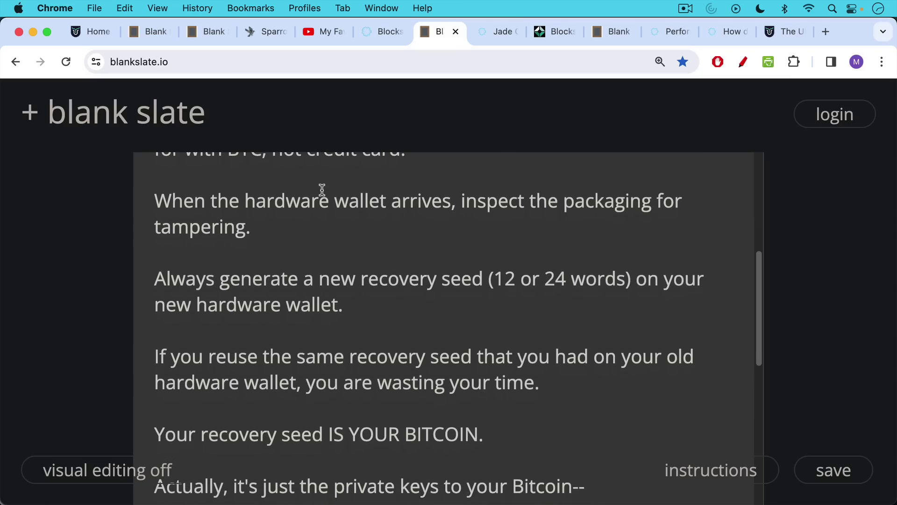
Step: Scroll to the end of the recovery-seed warnings in the Blank Slate notes
scroll(321, 190, down, 1)
scroll(322, 190, down, 3)
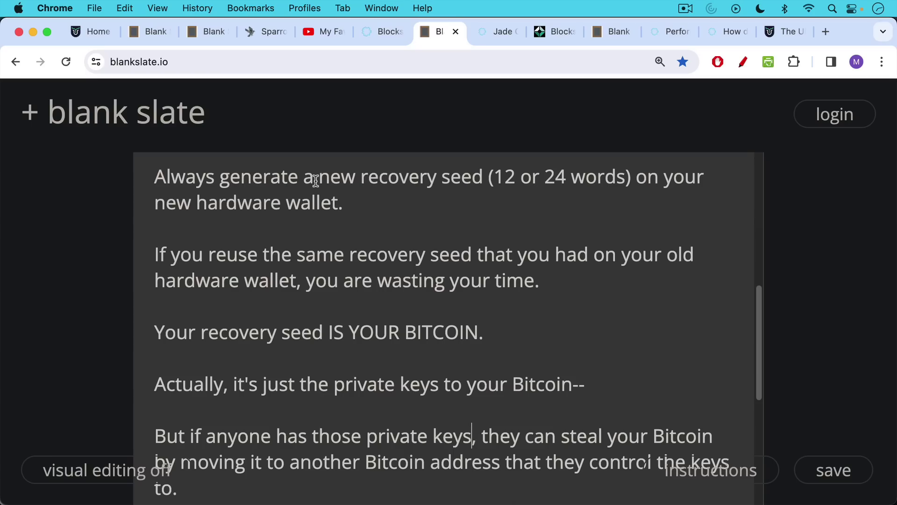
scroll(306, 208, down, 2)
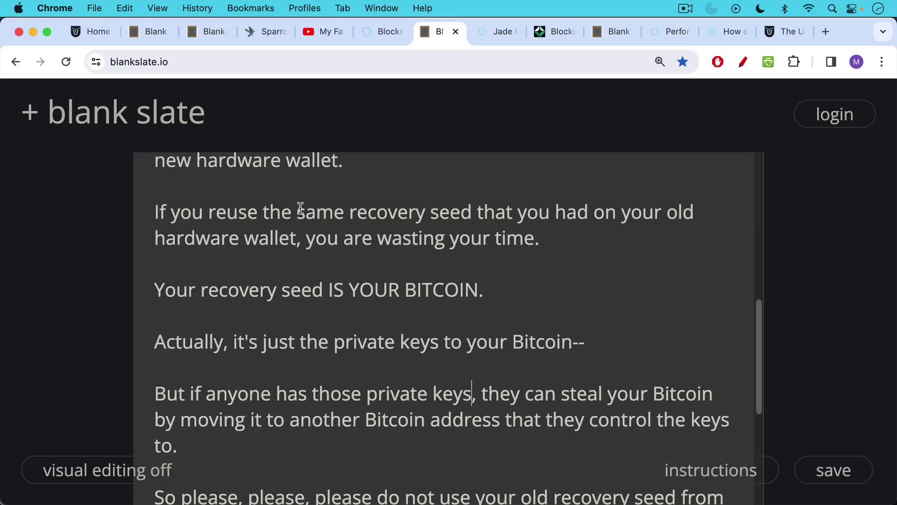
scroll(300, 207, down, 3)
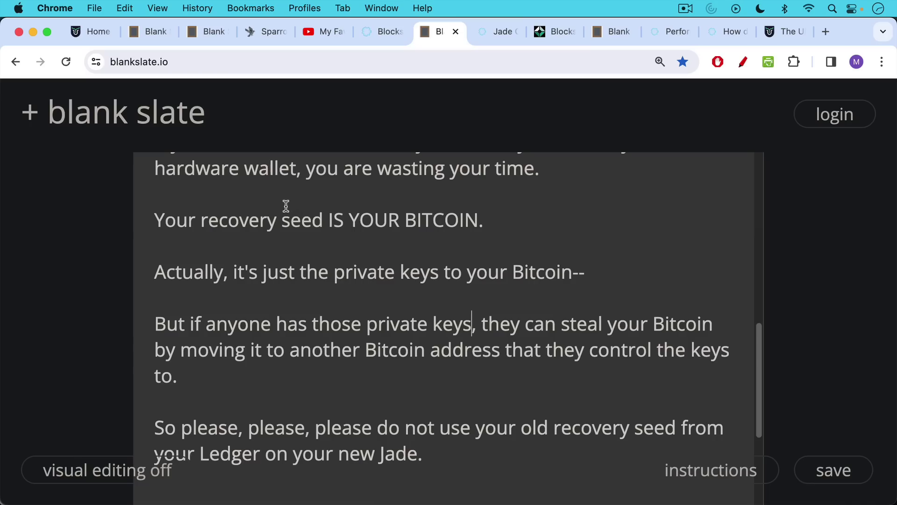
scroll(283, 203, down, 3)
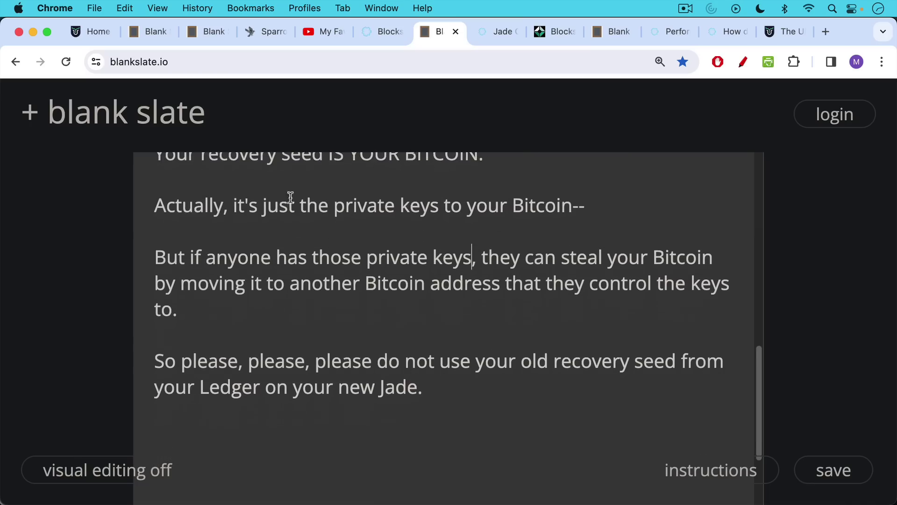
Step: Switch with Ctrl+Tab to the Blockstream Jade Overview help article
key(ctrl+Tab)
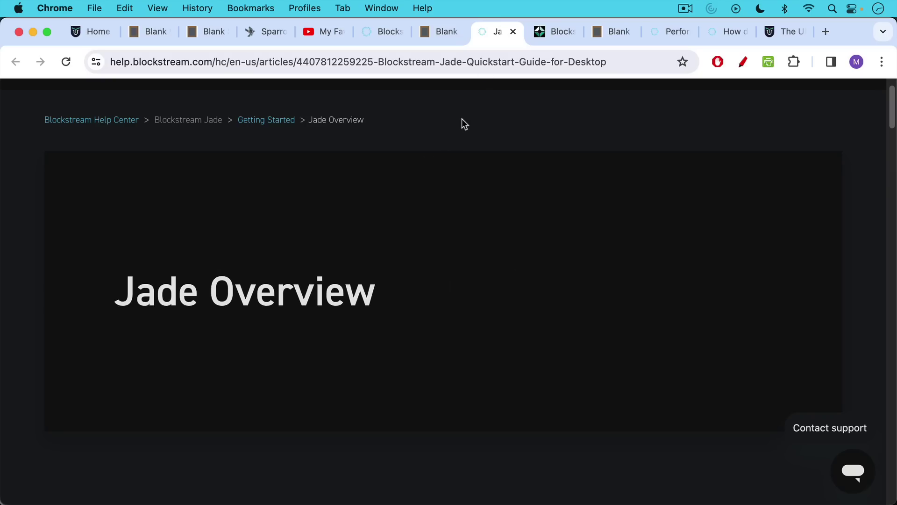
click(556, 32)
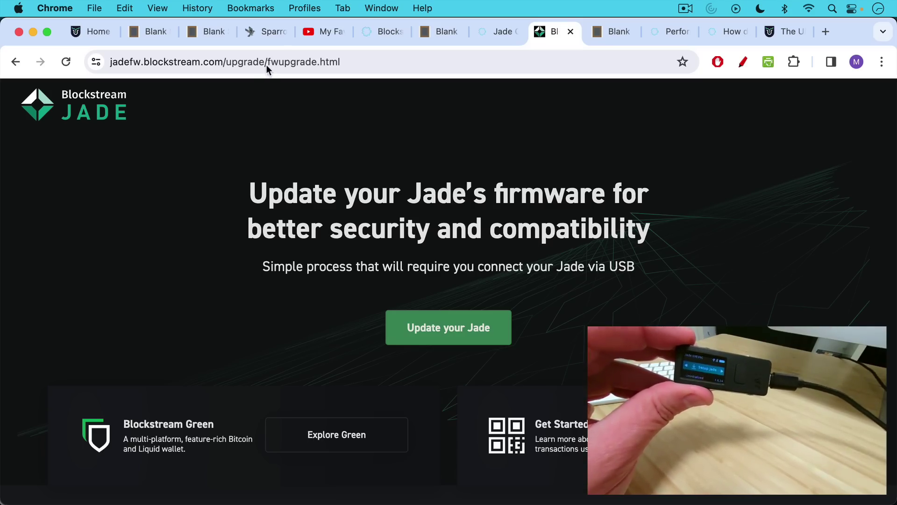
Step: Pick the 1.0.26 No-Radio (full) firmware, confirm the version and begin installing it on the Jade
click(479, 332)
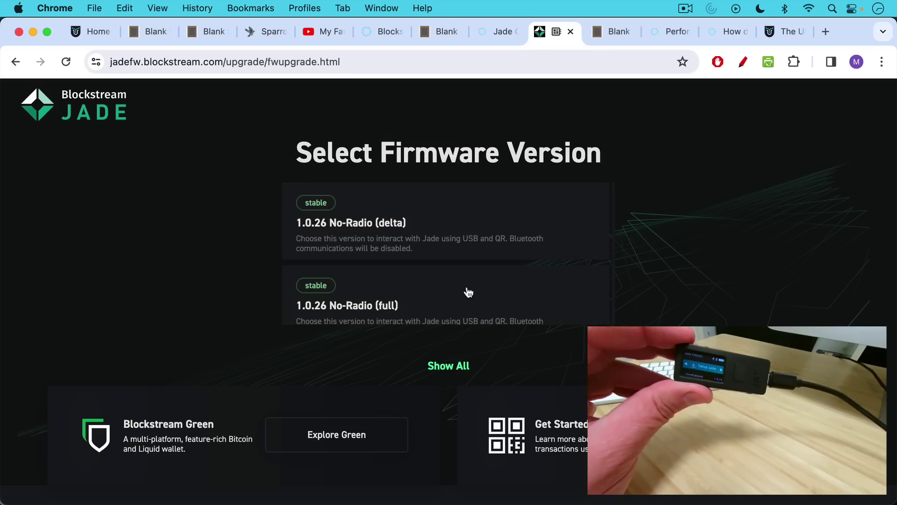
scroll(452, 285, down, 5)
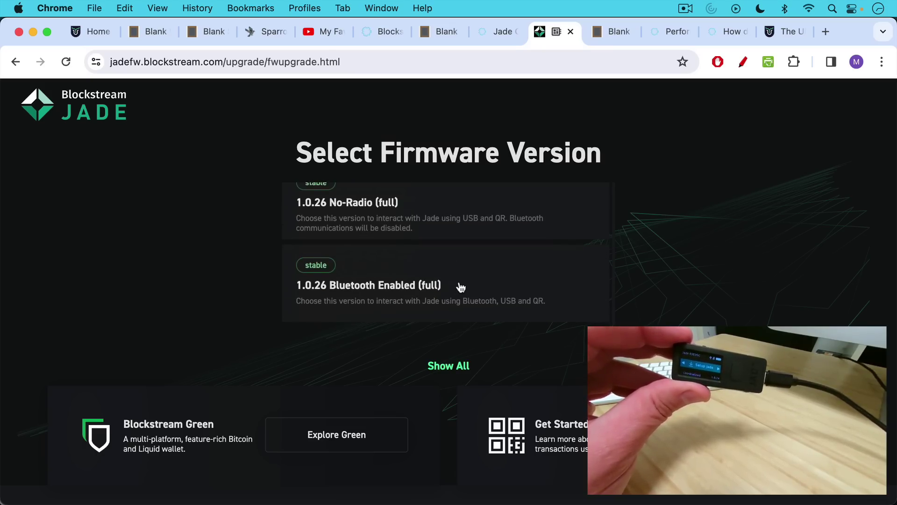
scroll(461, 288, up, 1)
click(377, 223)
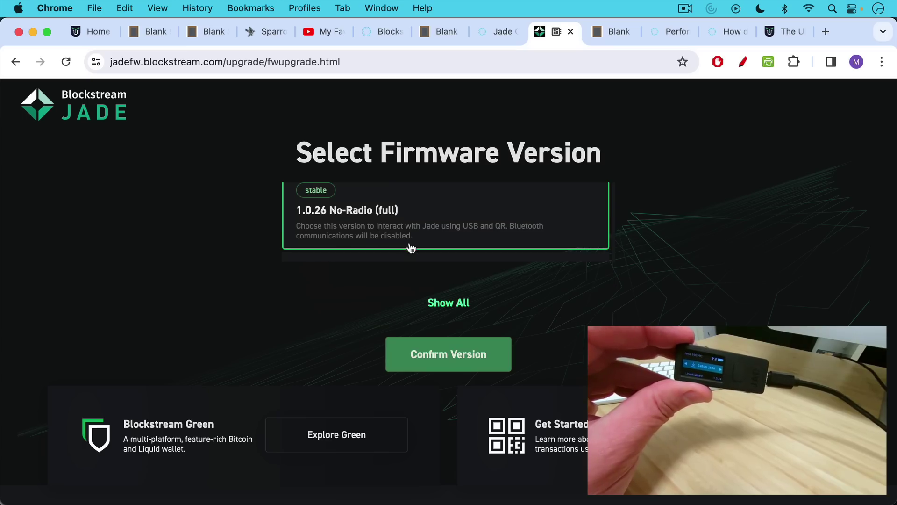
scroll(363, 232, up, 2)
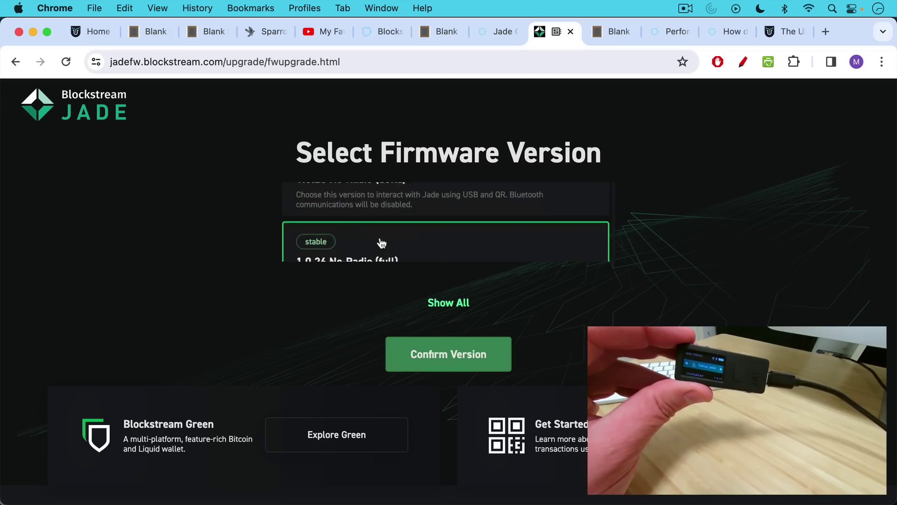
scroll(388, 242, down, 2)
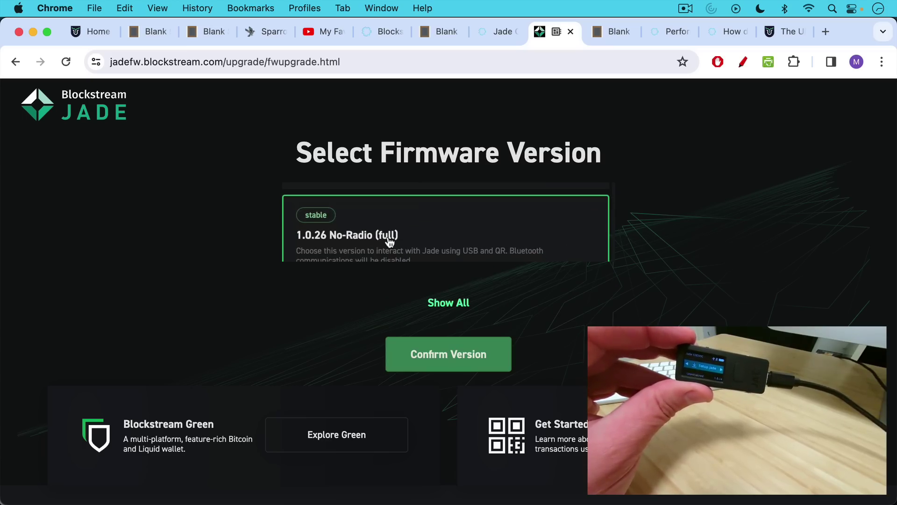
click(488, 359)
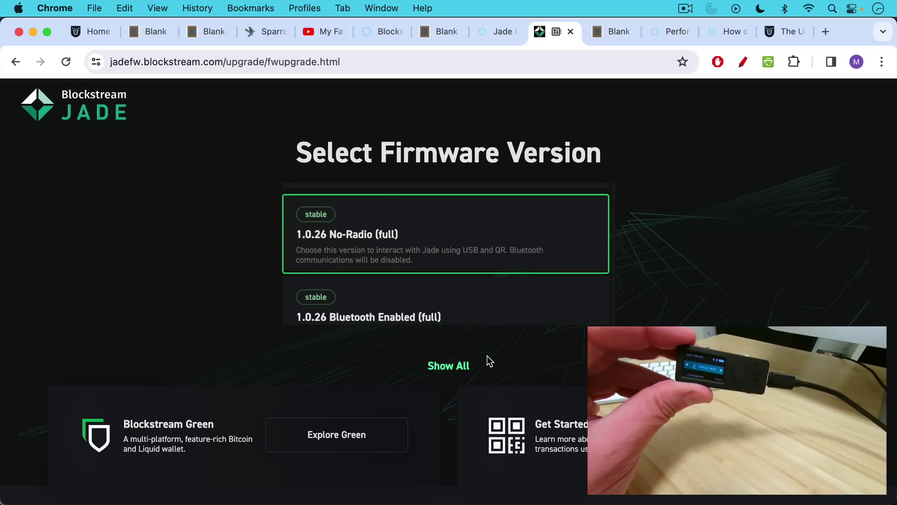
click(482, 297)
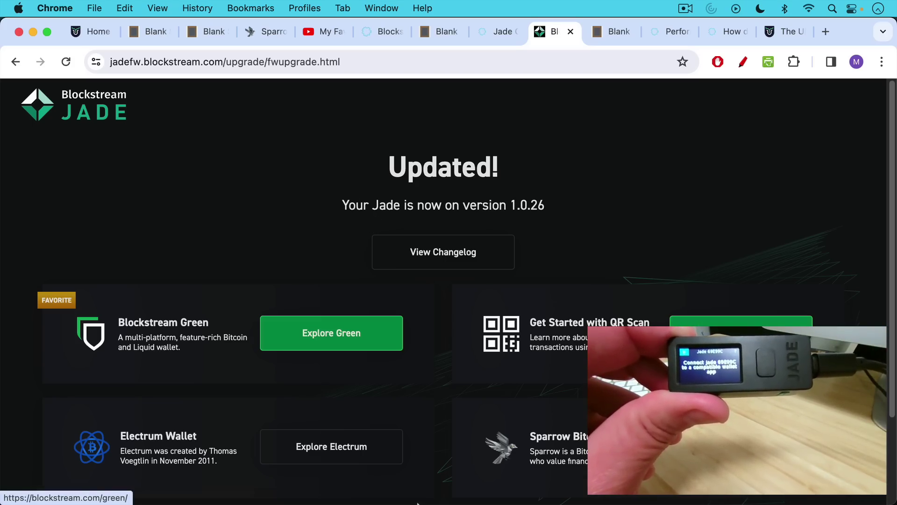
Step: From Sparrow's File menu, create a new wallet named 'youtube ledger to jade demo'
mouse_move(420, 485)
click(500, 476)
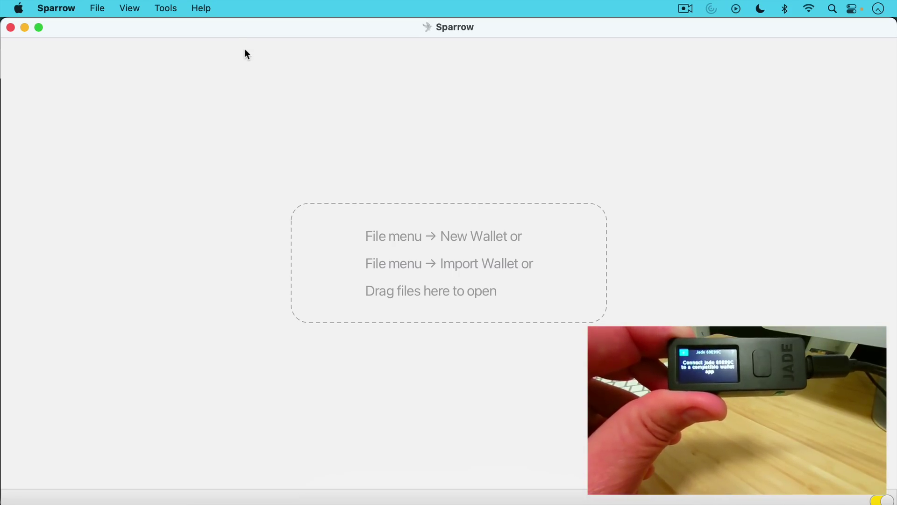
click(100, 9)
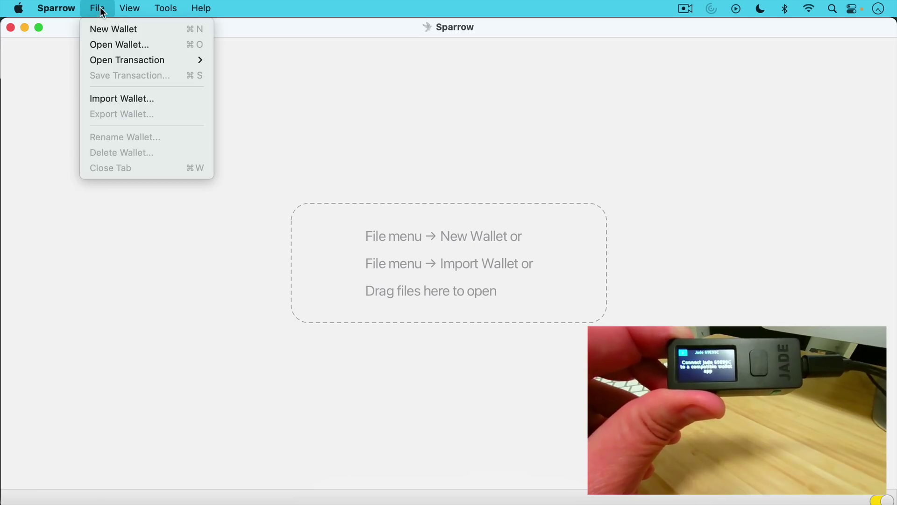
click(111, 29)
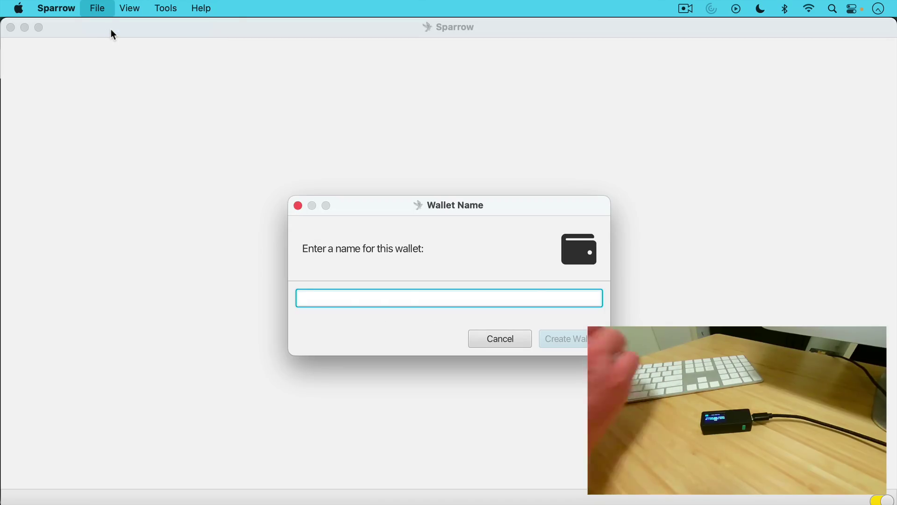
text(youtube ledger to jade demo)
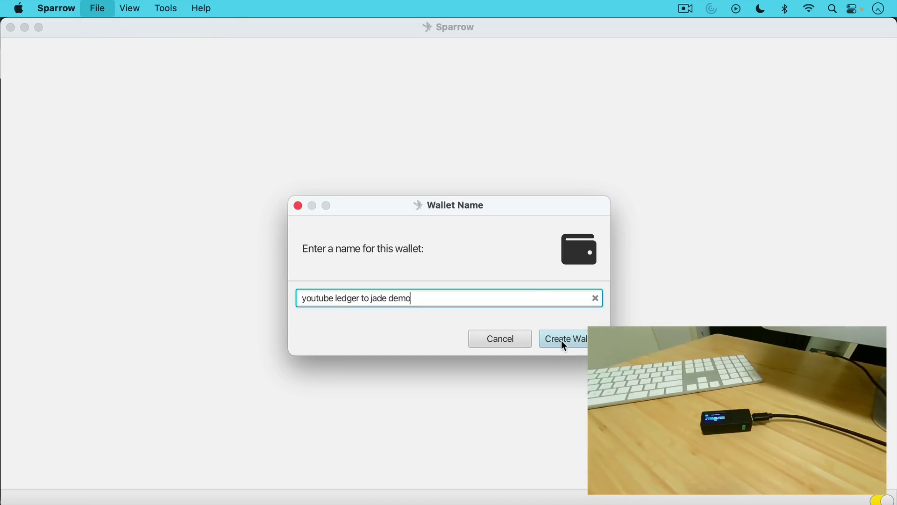
click(563, 342)
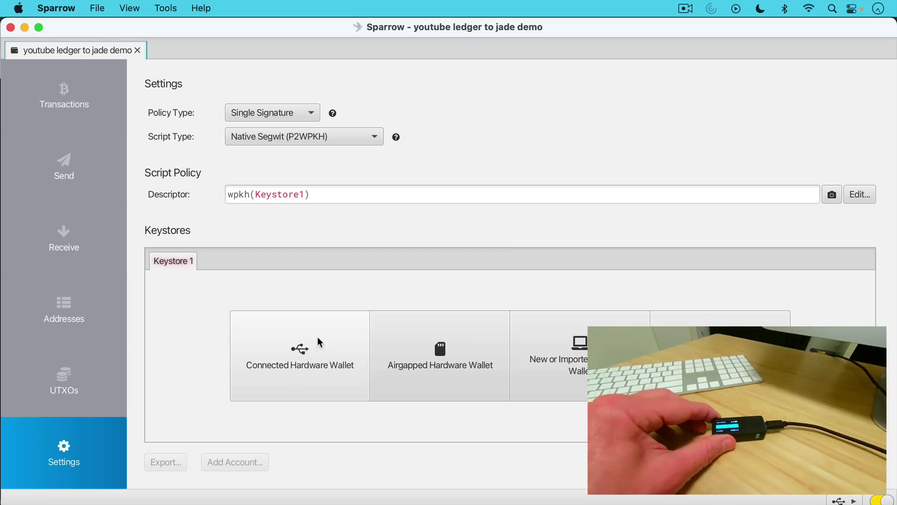
Step: Scan for the connected Jade and import it as the keystore at derivation m/84'/0'/0'
click(308, 350)
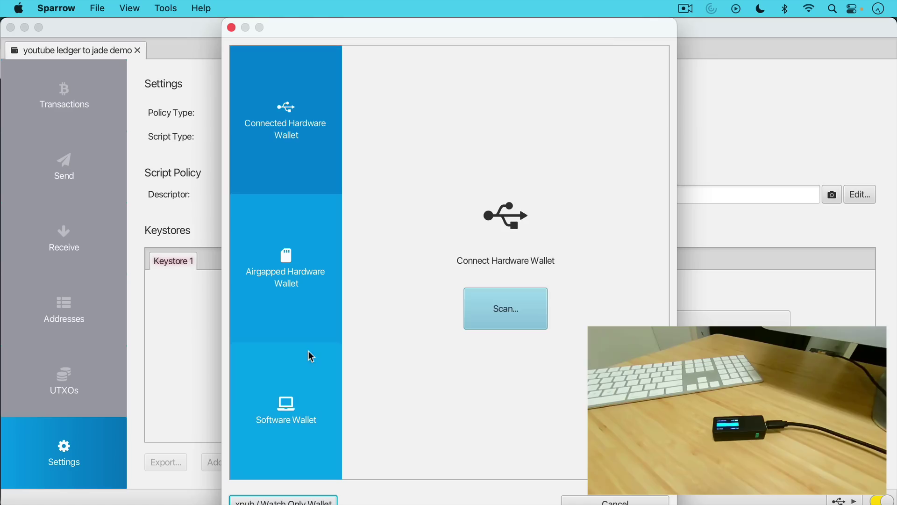
click(522, 320)
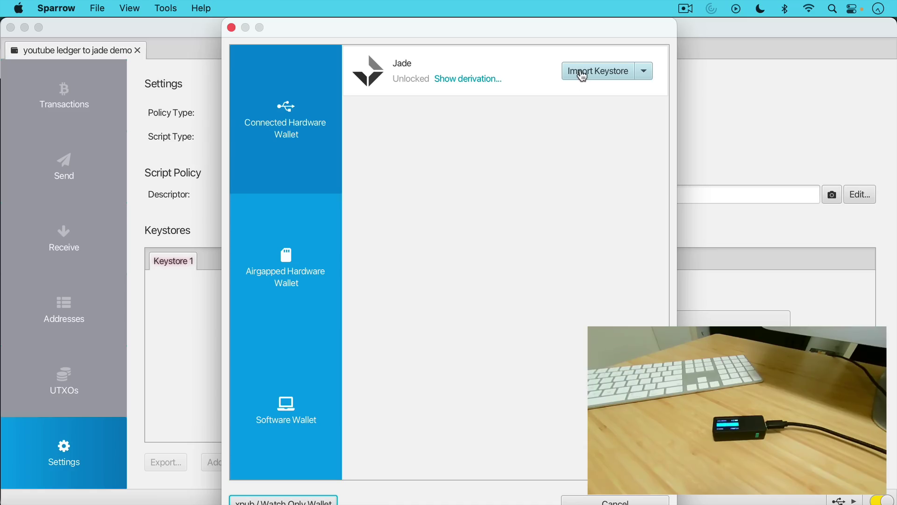
click(582, 76)
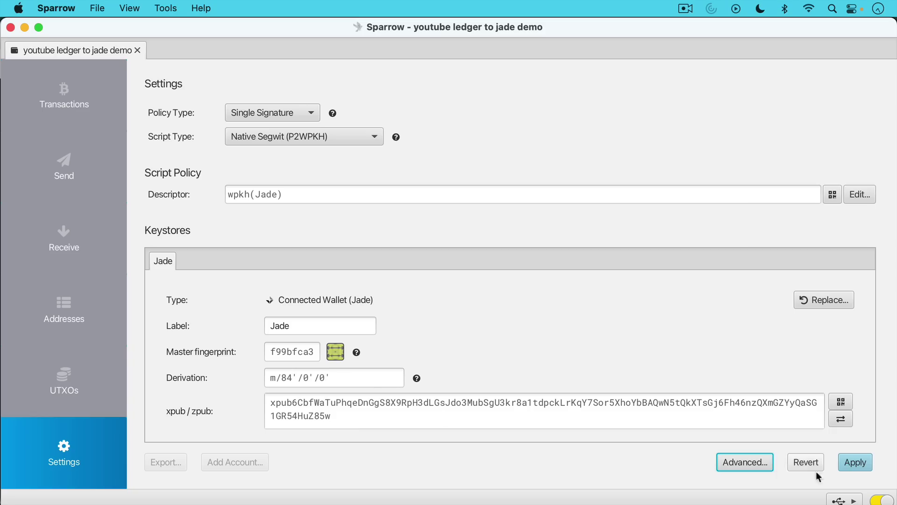
Step: Apply the Jade keystore settings and save the wallet with no password
click(851, 461)
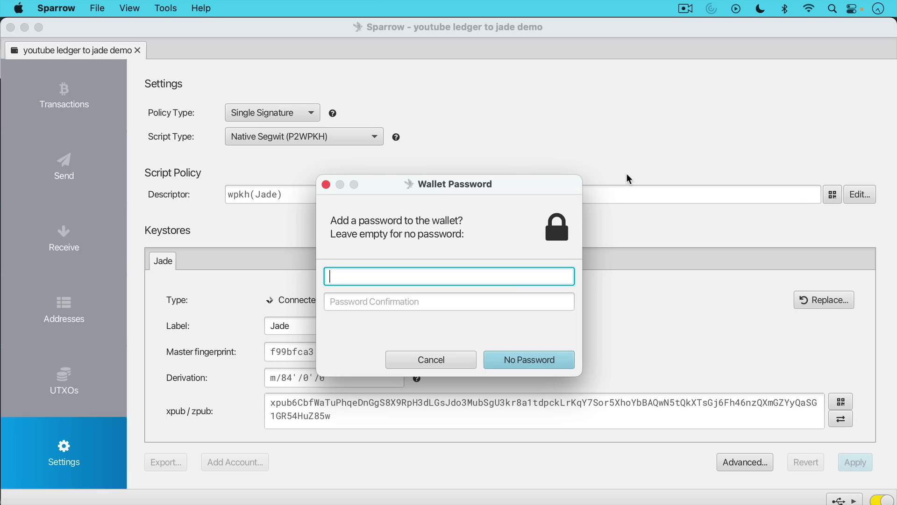
click(531, 360)
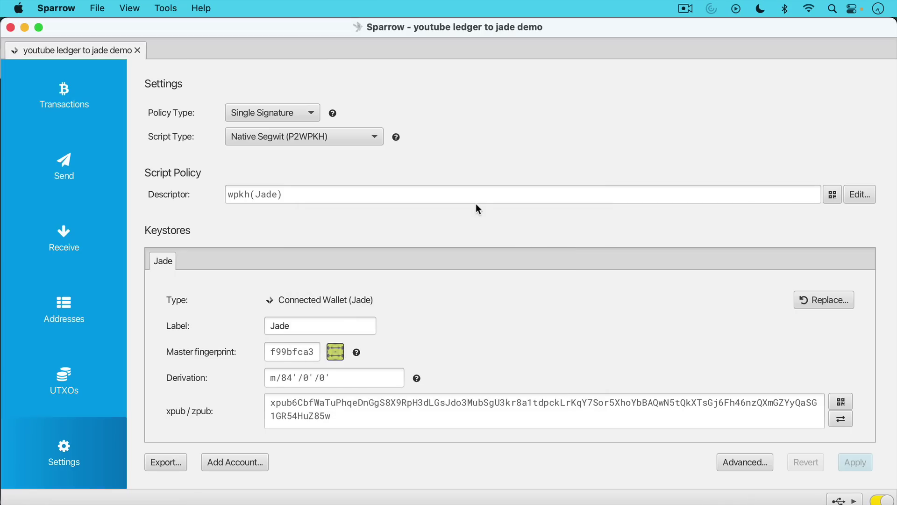
Step: Copy the first receive address, then generate the next one at m/84'/0'/0'/0/1
click(88, 106)
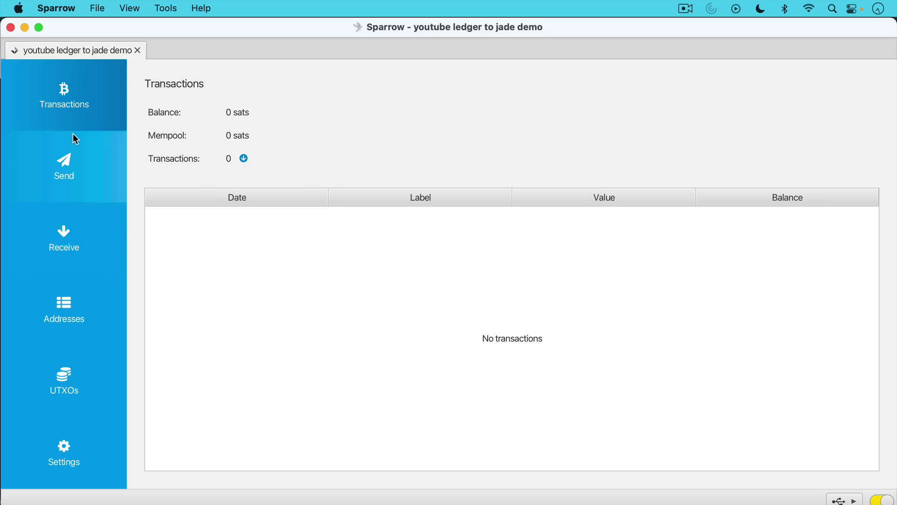
click(69, 232)
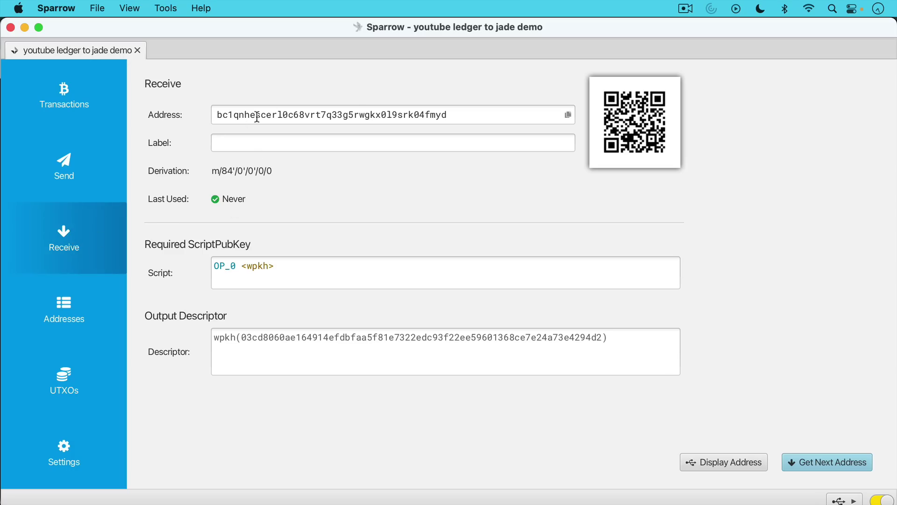
click(568, 116)
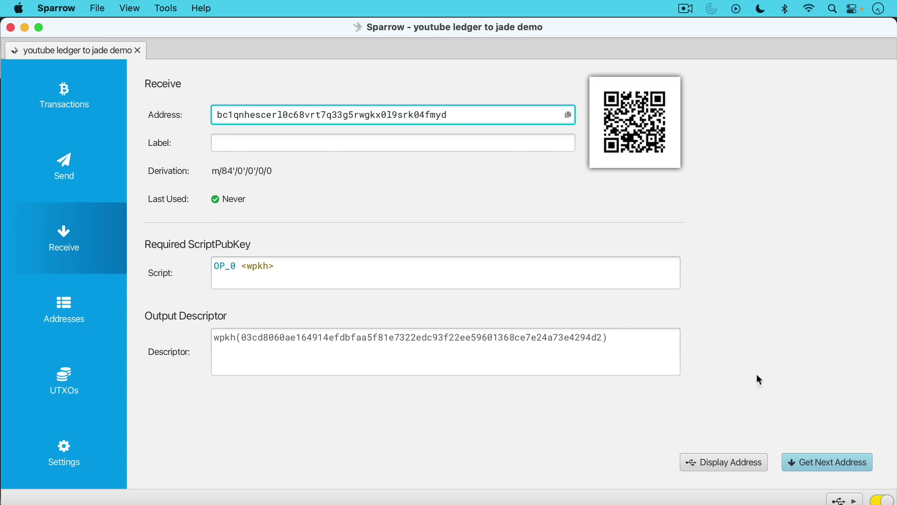
click(825, 463)
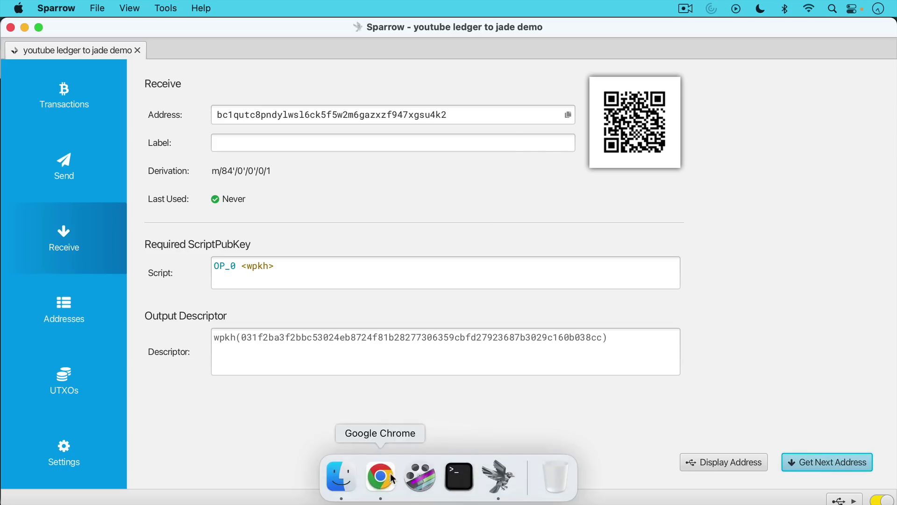
Step: Glance at the blankslate.io notes in Chrome, then return to Sparrow's empty Transactions page
click(379, 478)
click(609, 29)
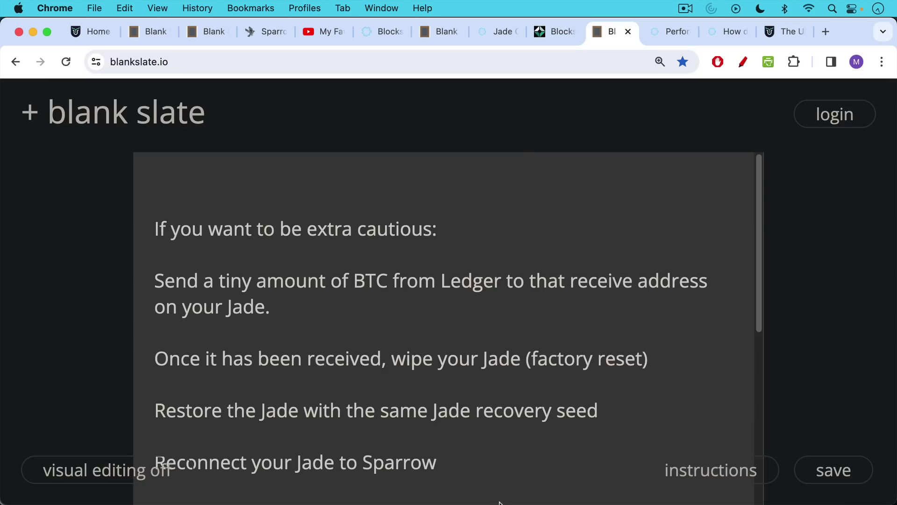
click(499, 479)
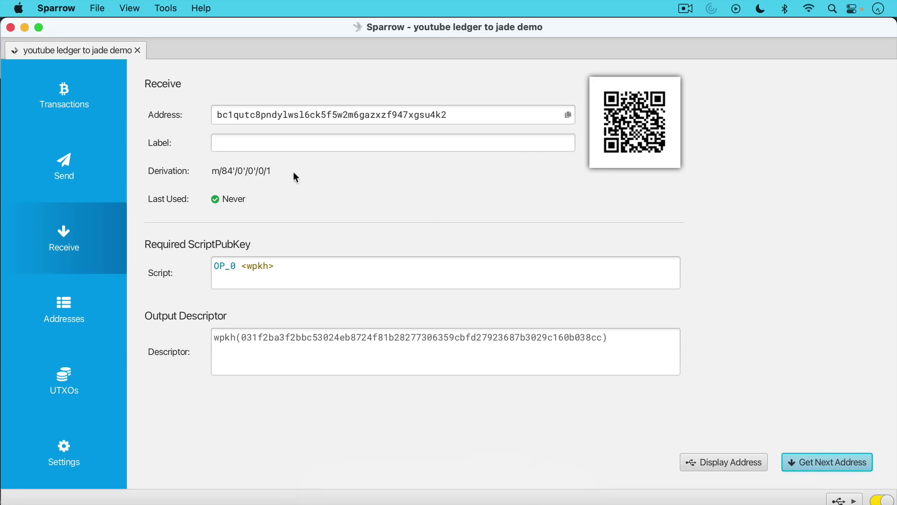
click(86, 102)
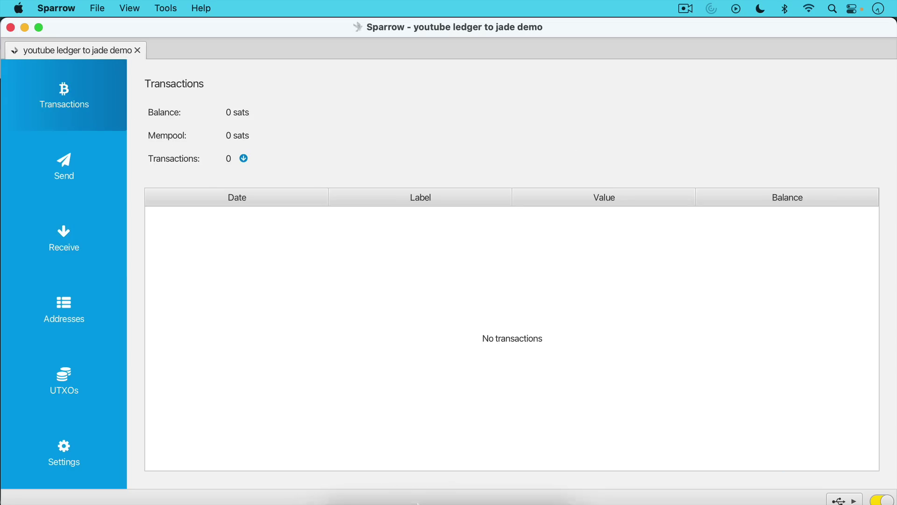
Step: Paste the line about sending remaining BTC from Ledger into the note, then view the factory reset article
click(383, 483)
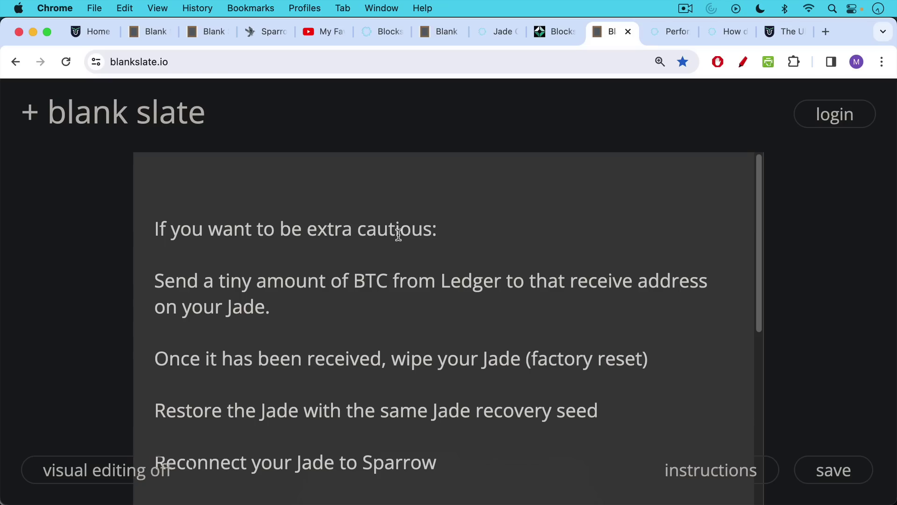
scroll(382, 277, down, 2)
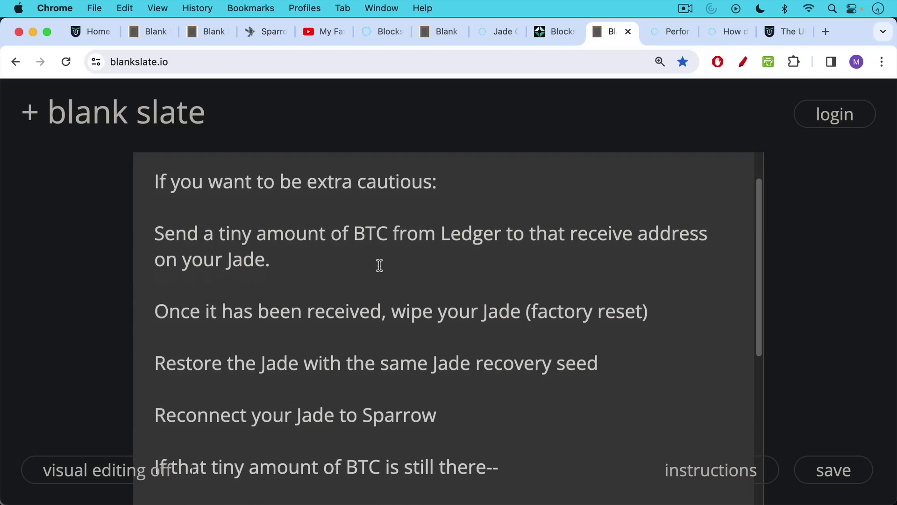
key(super+v)
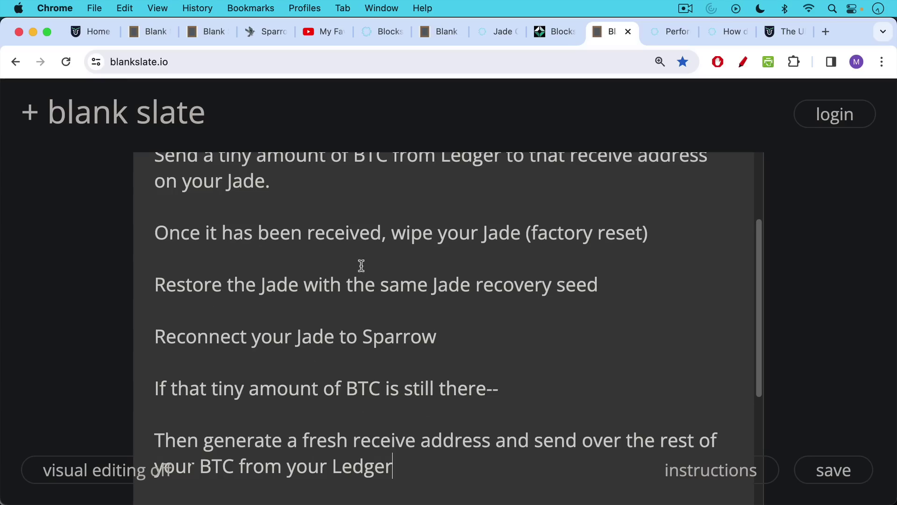
scroll(359, 271, down, 1)
scroll(359, 271, down, 2)
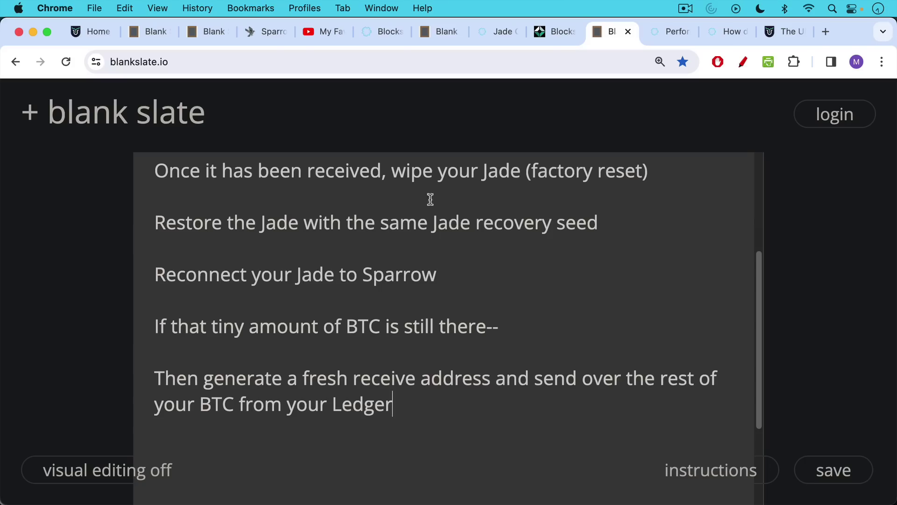
click(669, 35)
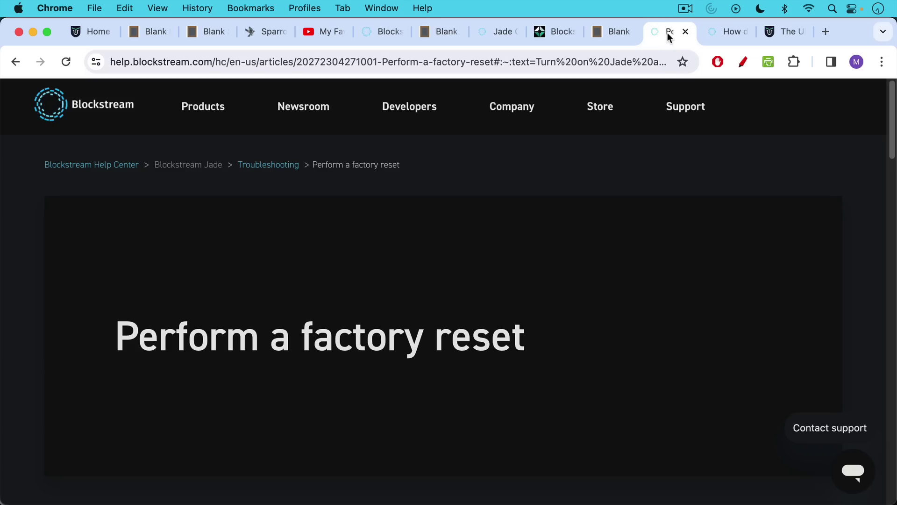
Step: Switch to the Blockstream article 'How do I restore a recovery phrase to Jade?'
click(717, 34)
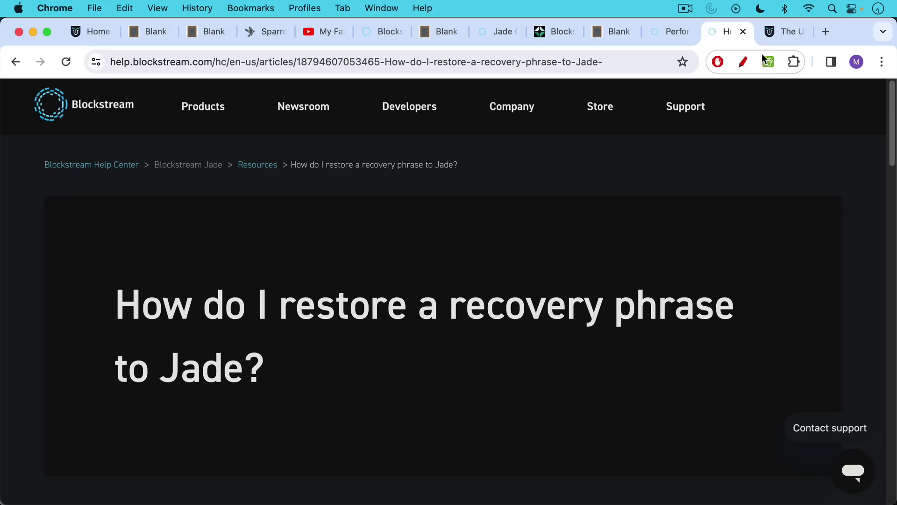
mouse_move(708, 123)
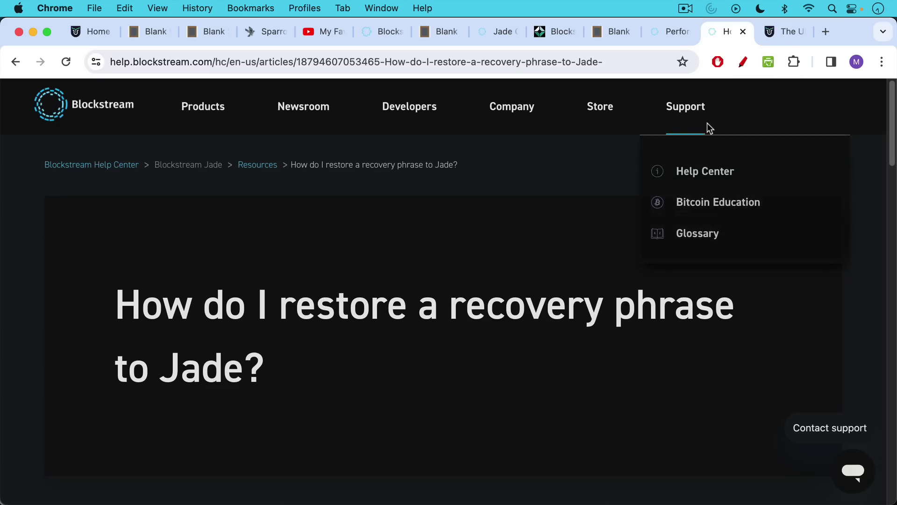
Step: Switch to the Bitcoin University course page 'The Ultimate Guide to Bitcoin' showing its lessons
click(780, 31)
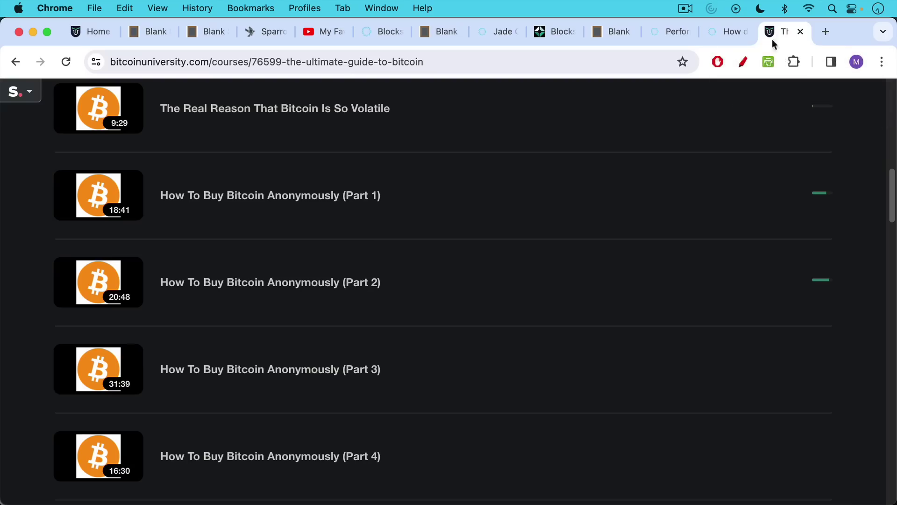